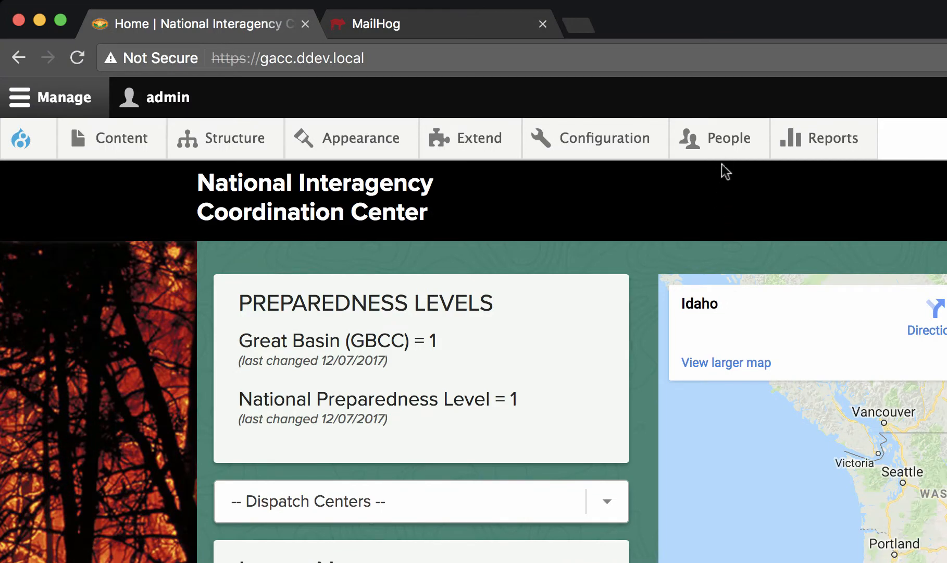
Step: Start adding a new user, filling in the email address and the username testuser
mouse_move(724, 162)
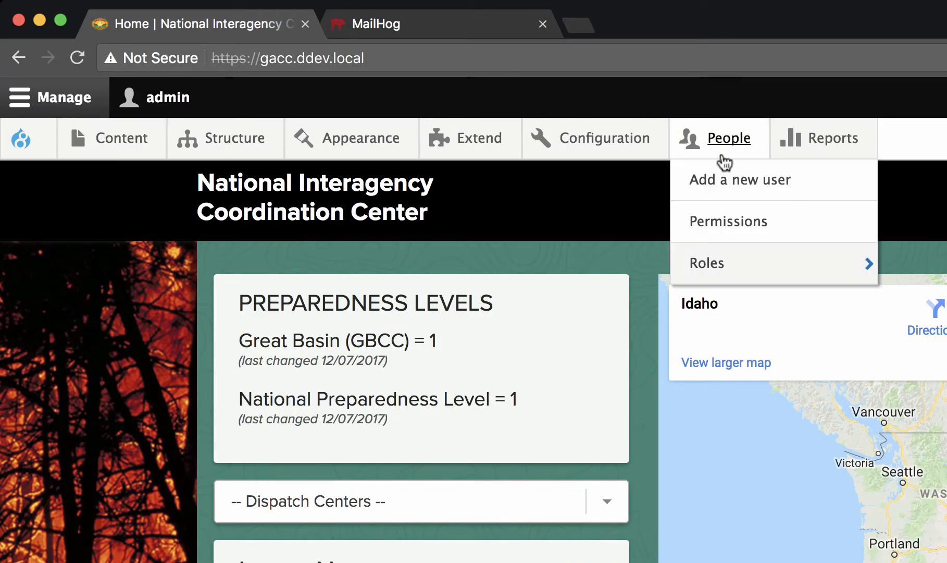
left_click(723, 179)
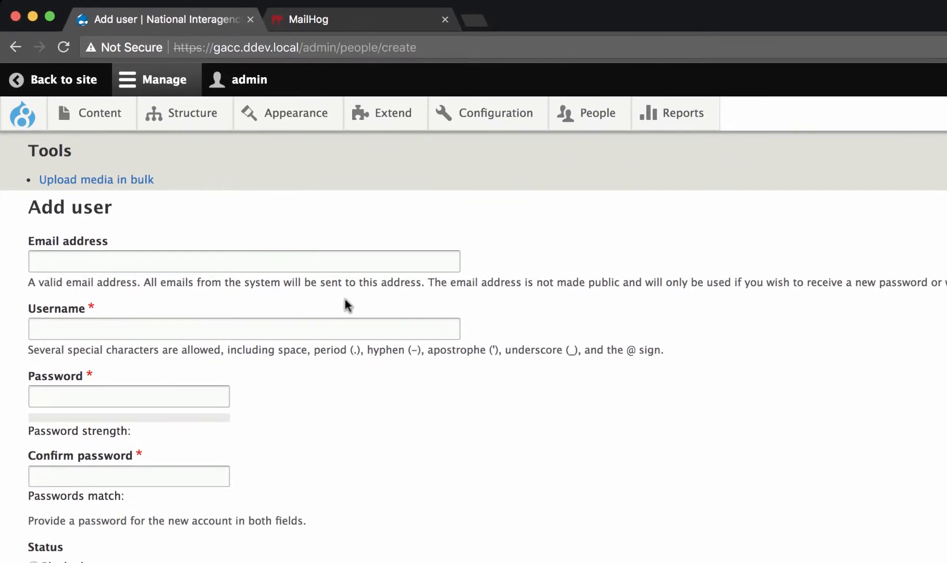
left_click(340, 262)
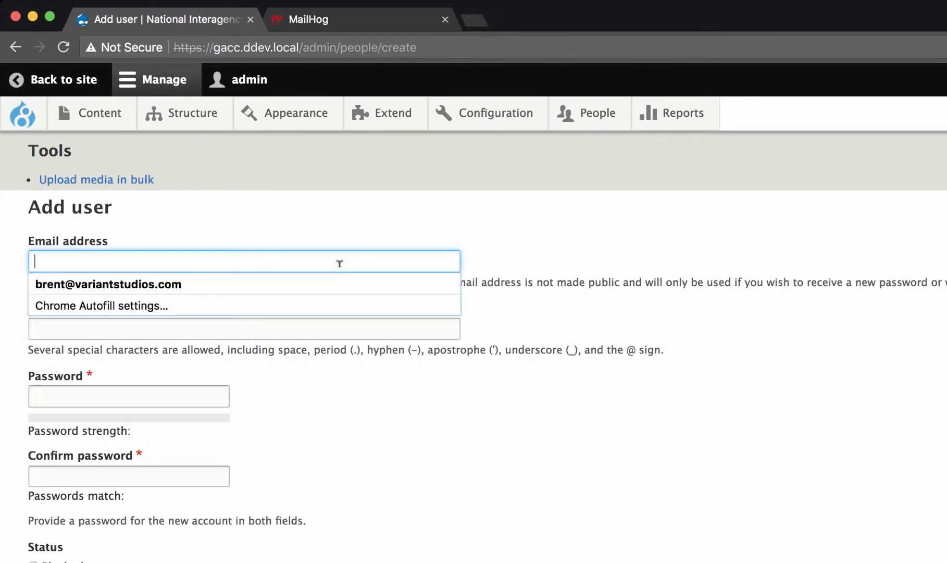
type("test@tes")
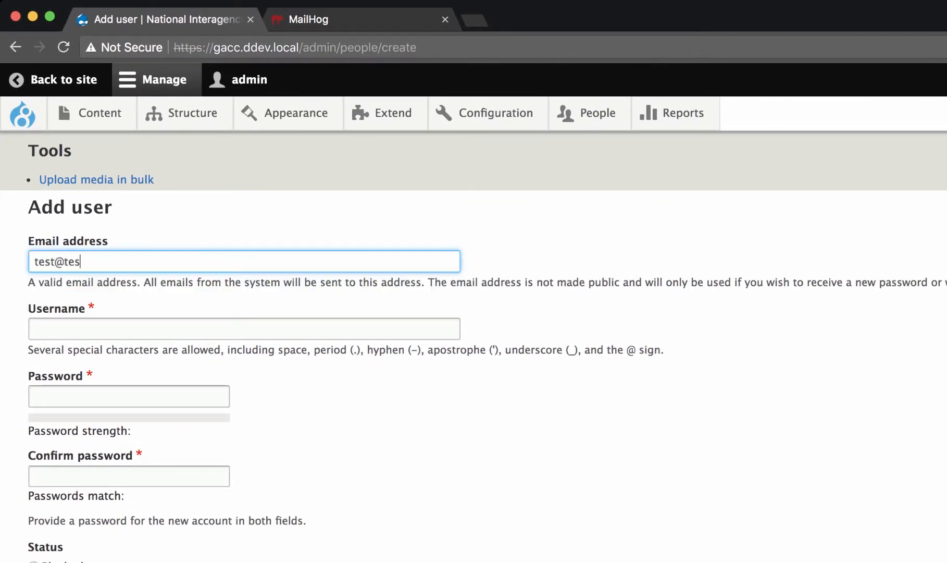
type("t.com")
key("Tab")
type("t")
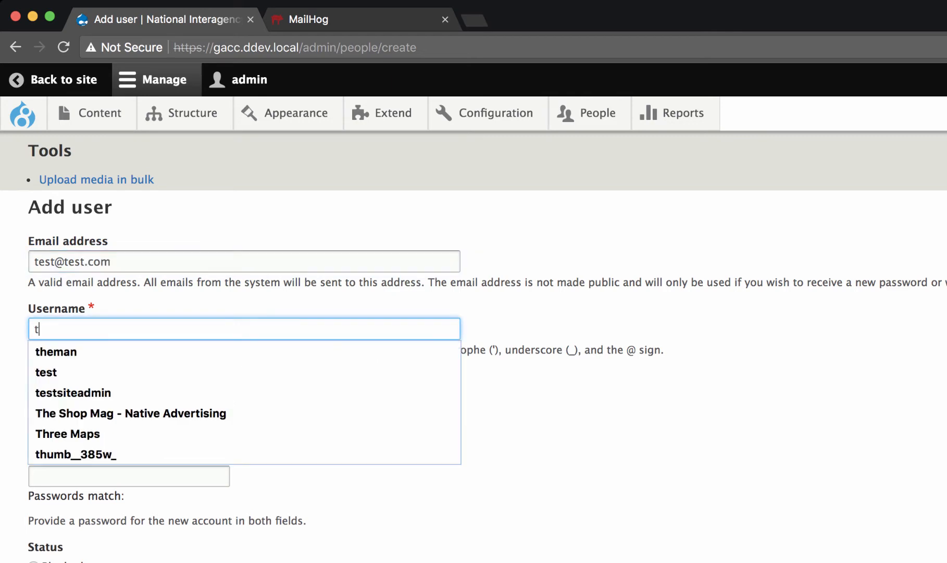
type("estuser")
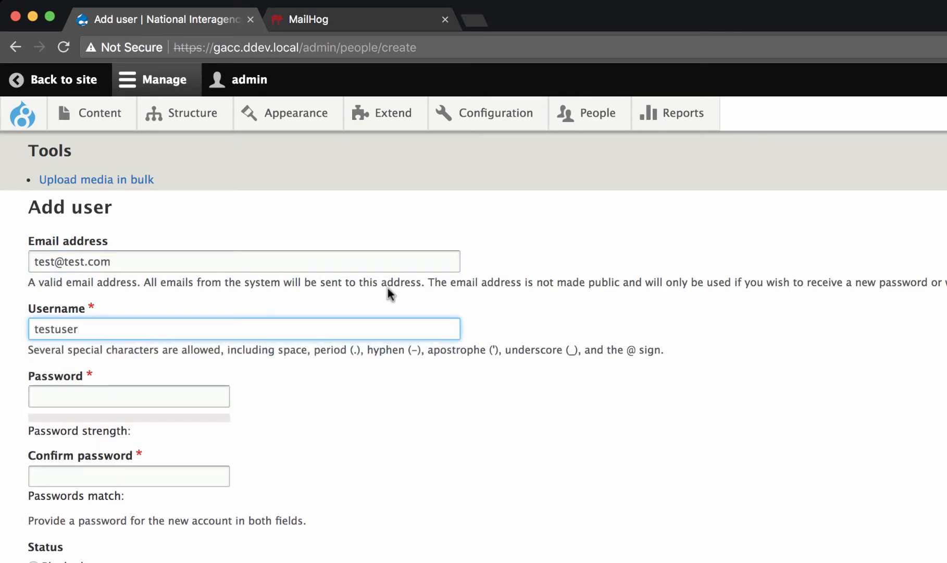
Step: Enter the new account's password in both the password and confirmation fields
left_click(164, 386)
type("test")
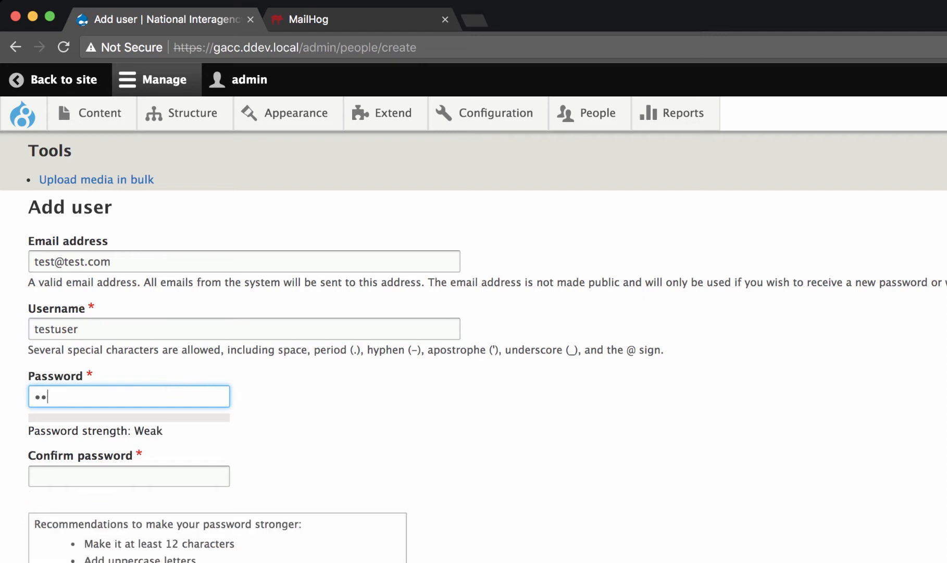
type("123")
key("Tab")
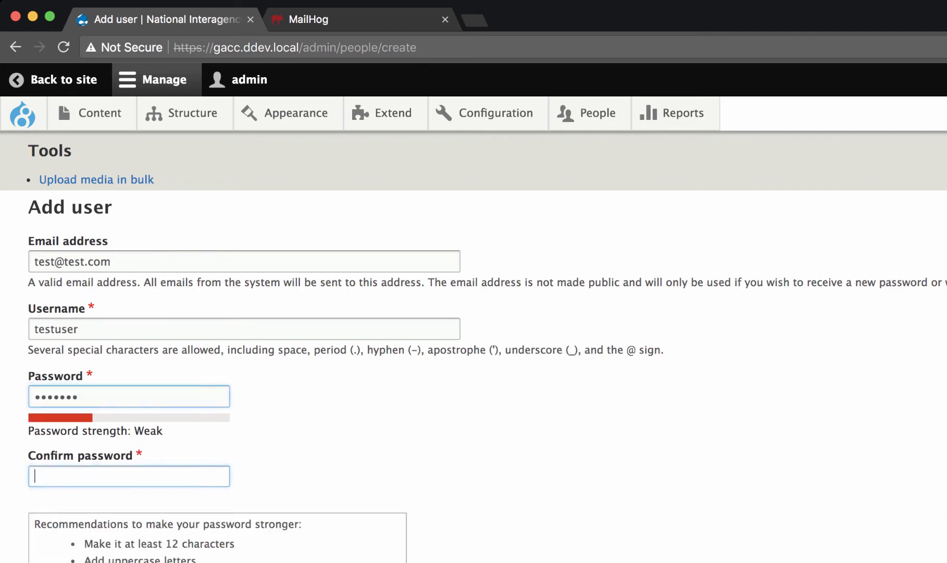
type("test123")
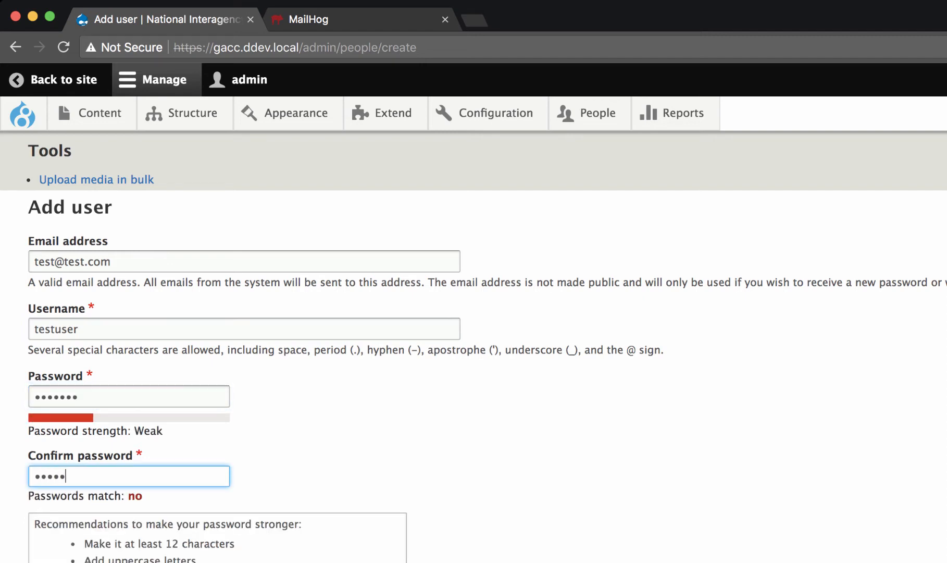
Step: Assign the Content Editor role, enable notifying the user of the new account, and create the account
scroll(312, 464, "down", 5)
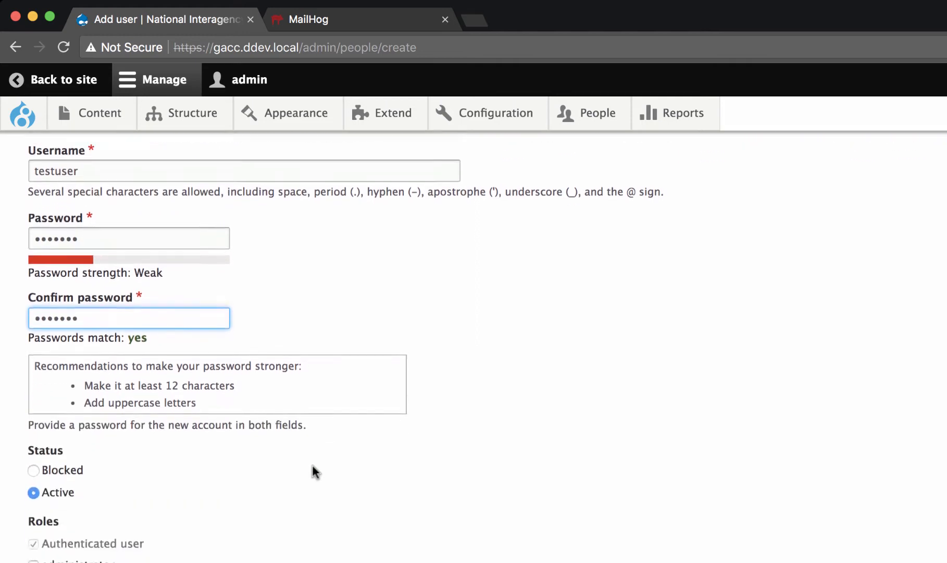
scroll(215, 504, "down", 1)
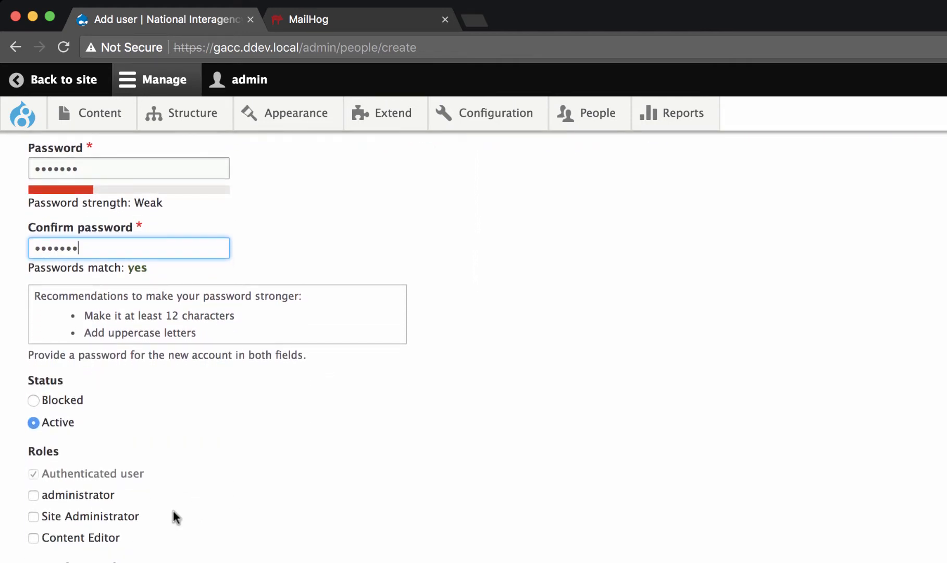
left_click(92, 541)
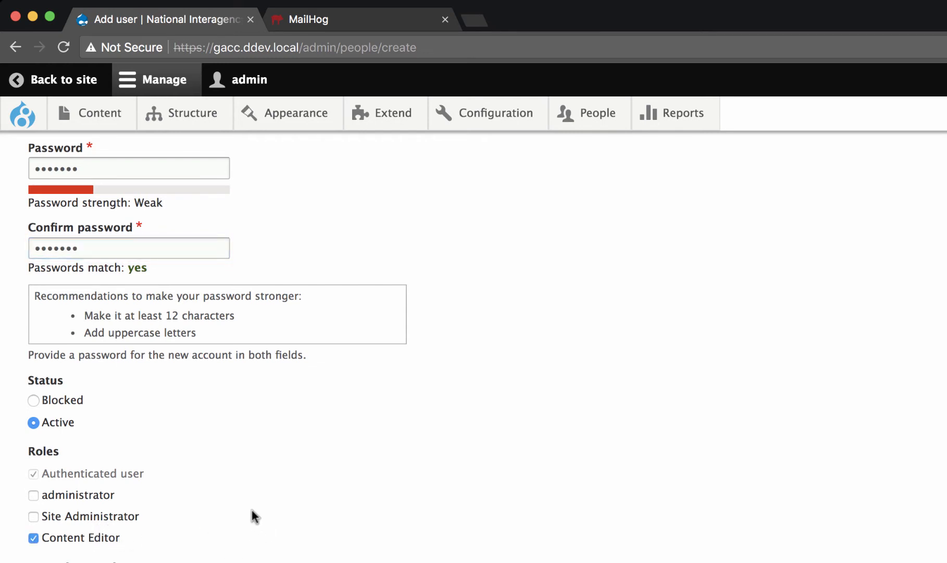
scroll(252, 511, "down", 1)
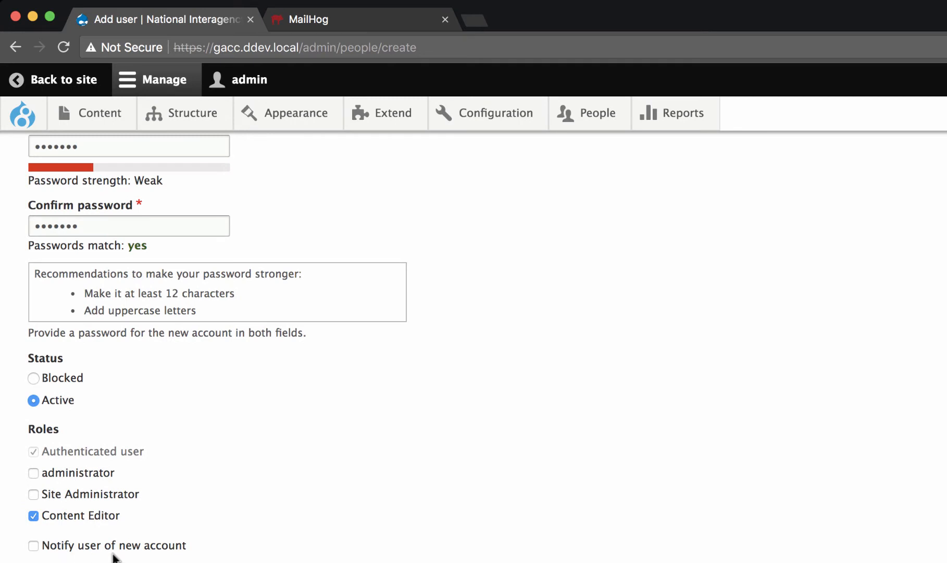
left_click(153, 545)
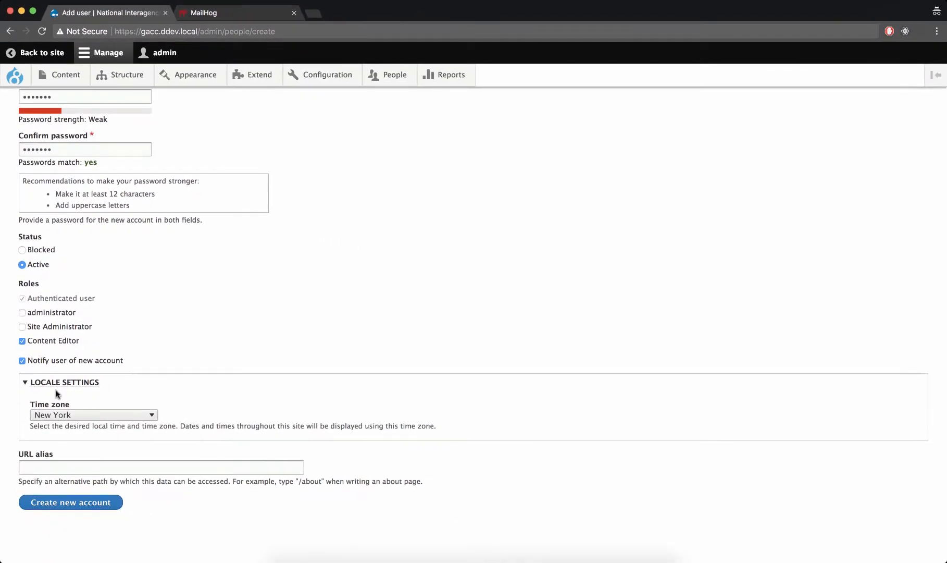
left_click(71, 504)
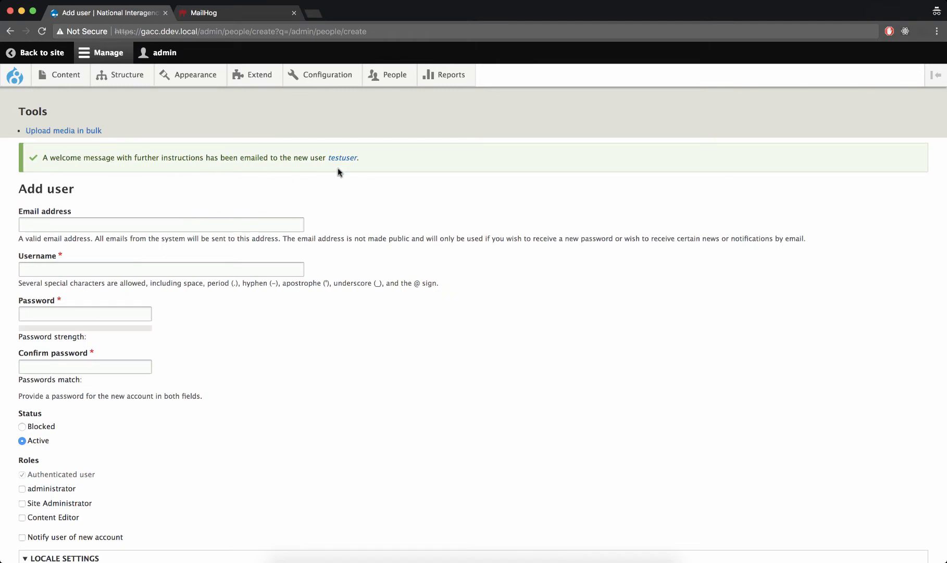
Step: Switch to MailHog and open the account-creation email sent to the new user
left_click(227, 14)
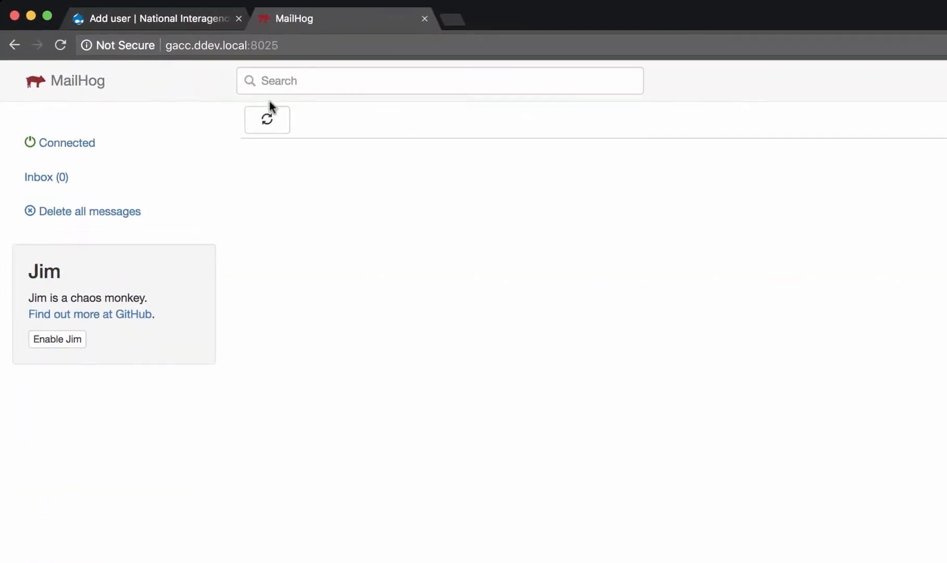
left_click(267, 118)
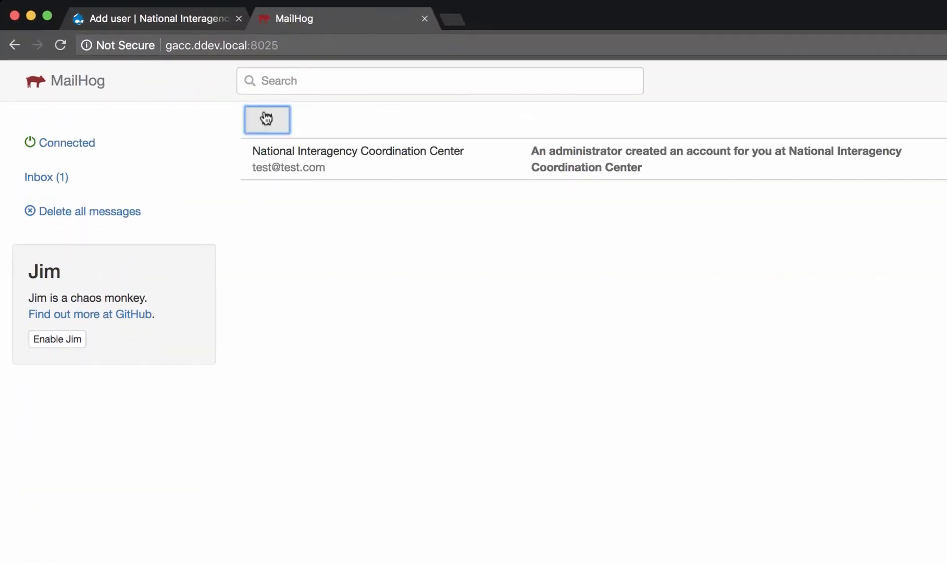
left_click(364, 167)
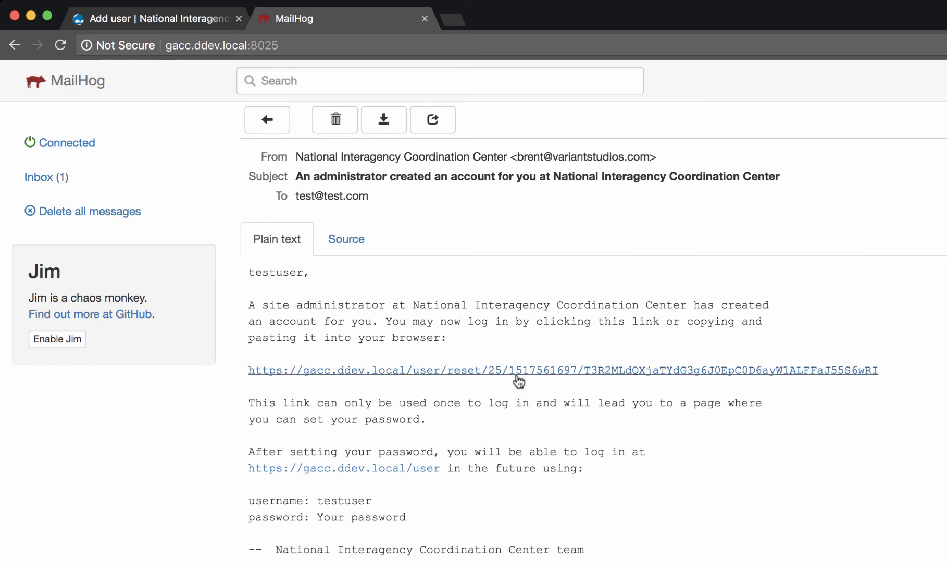
Step: Return to the Drupal site and log out of the admin account
left_click(194, 20)
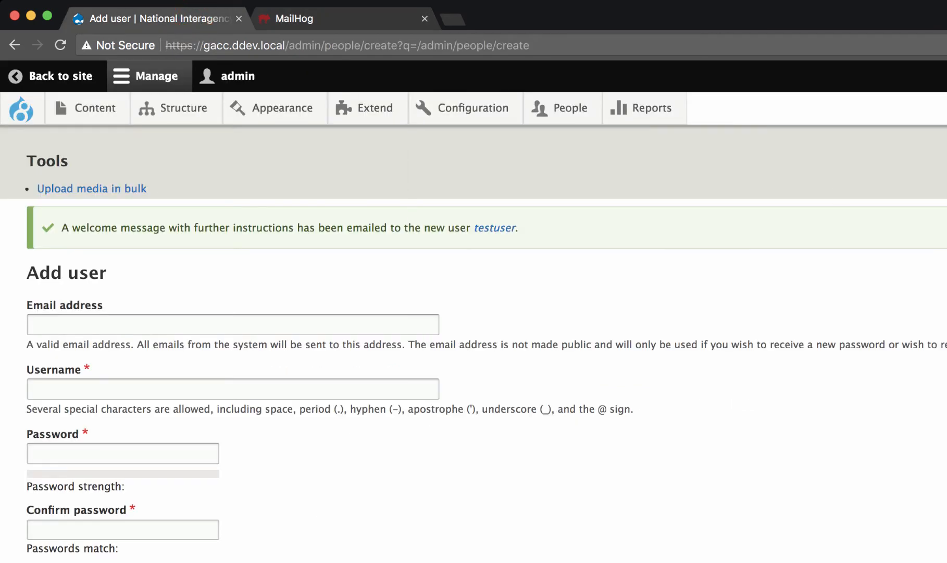
left_click(232, 76)
left_click(211, 111)
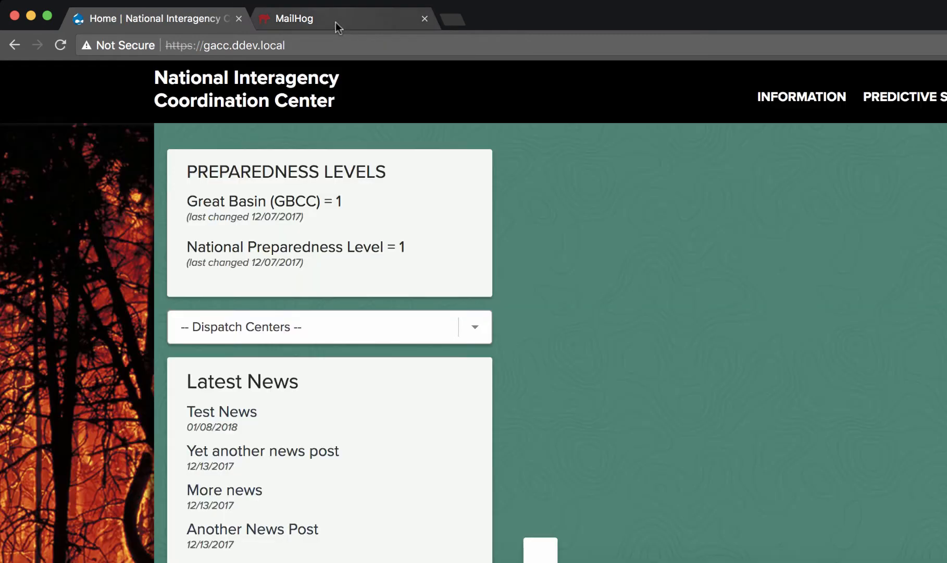
Step: Follow the one-time login link in the MailHog welcome email and log in as testuser
left_click(334, 21)
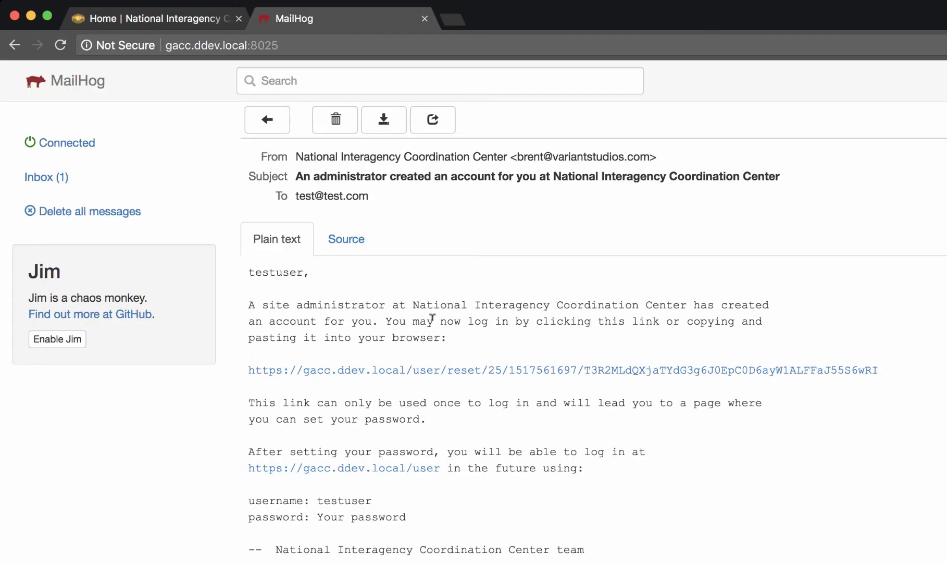
left_click(416, 370)
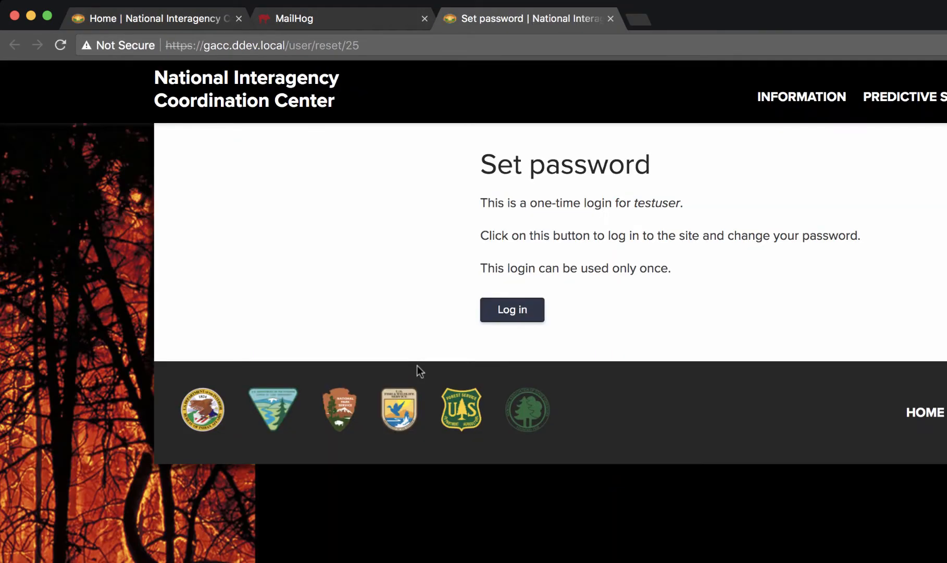
left_click(513, 324)
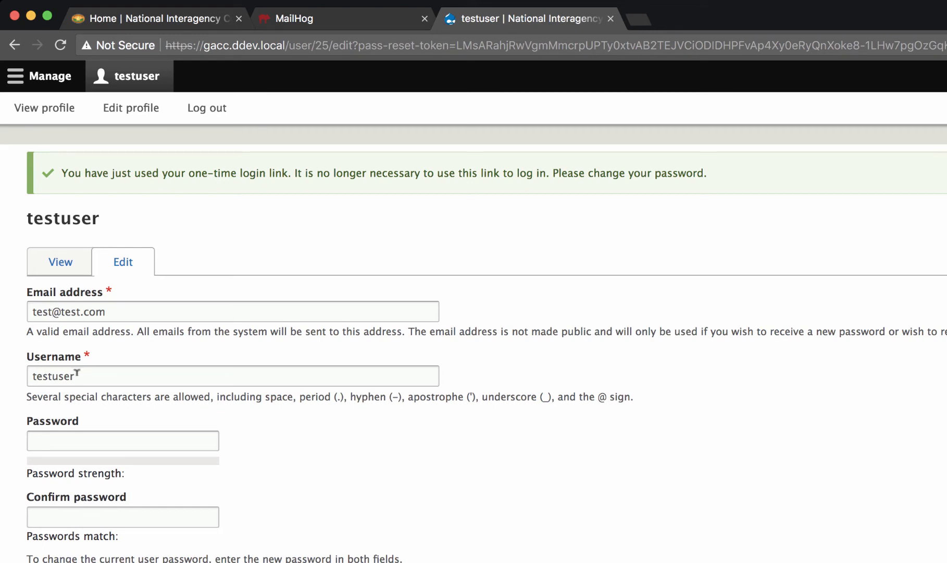
Step: Enter and confirm a new password in testuser's profile and save the changes
left_click(83, 434)
scroll(82, 434, "down", 1)
type("•••")
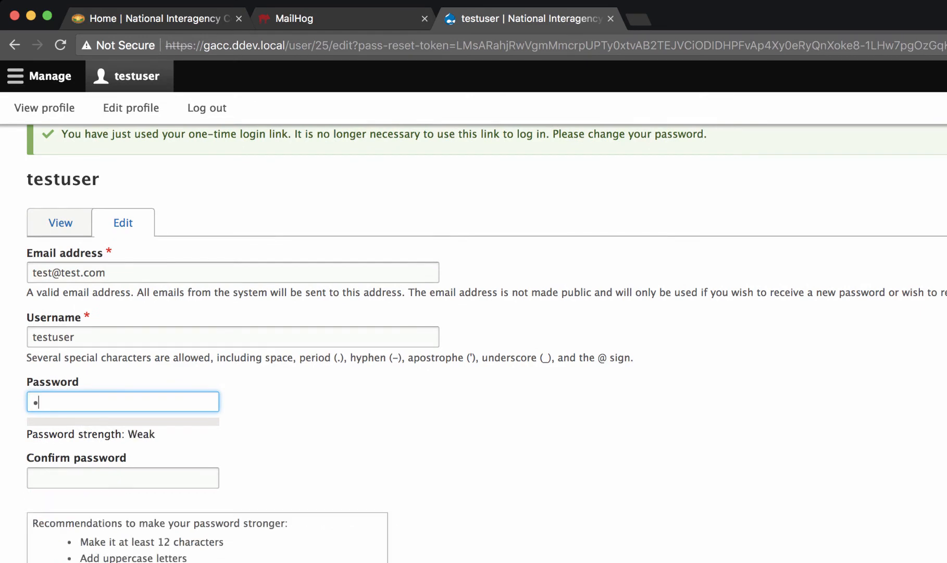
type("••••")
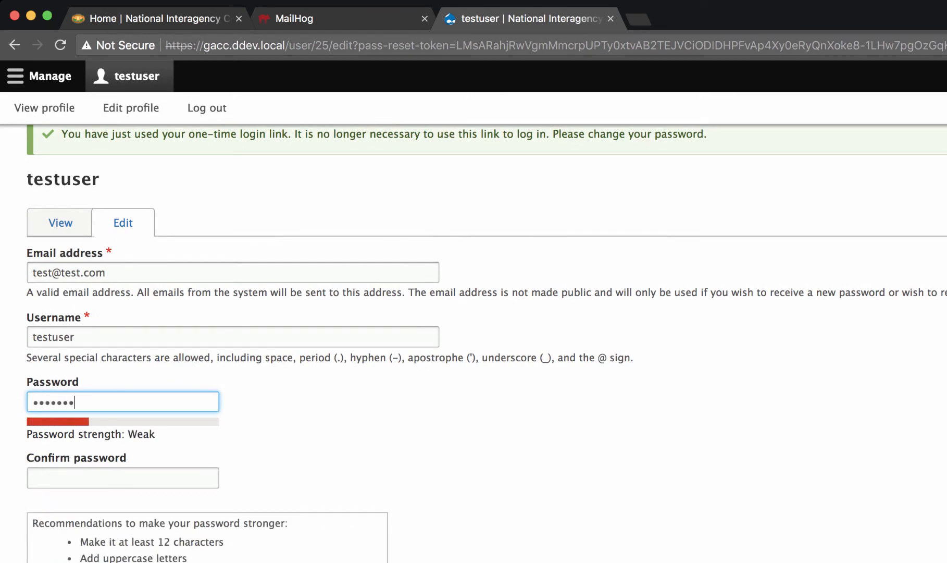
key("Tab")
type("•••••••")
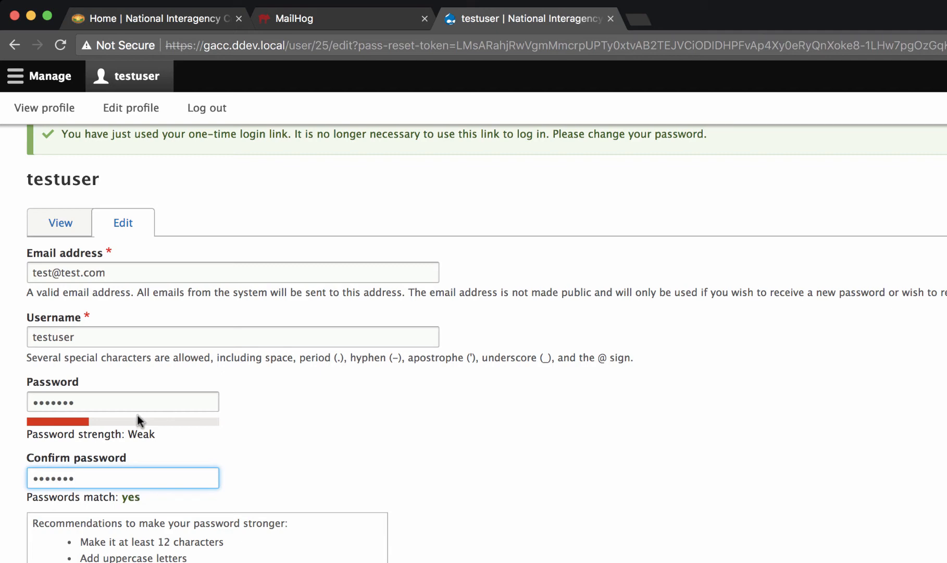
scroll(138, 419, "down", 2)
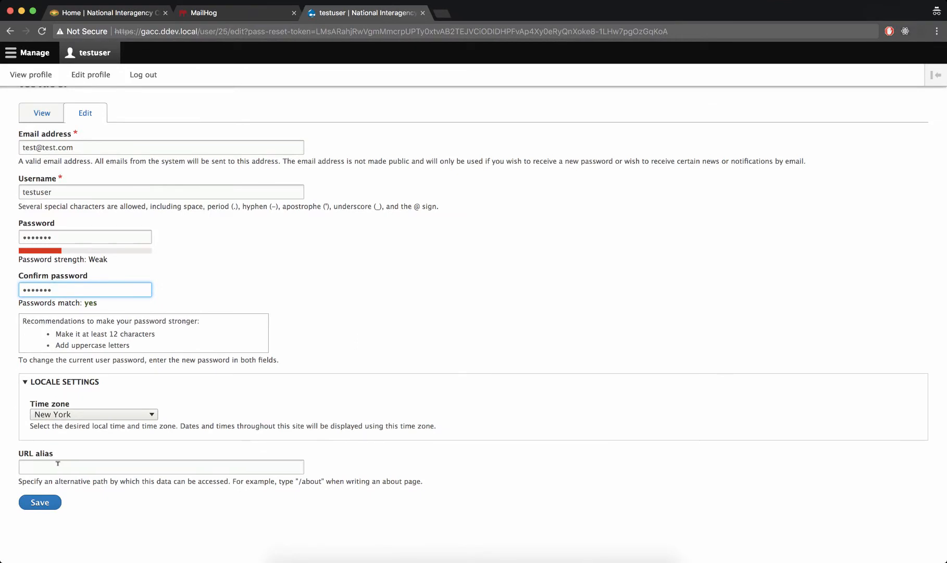
left_click(50, 501)
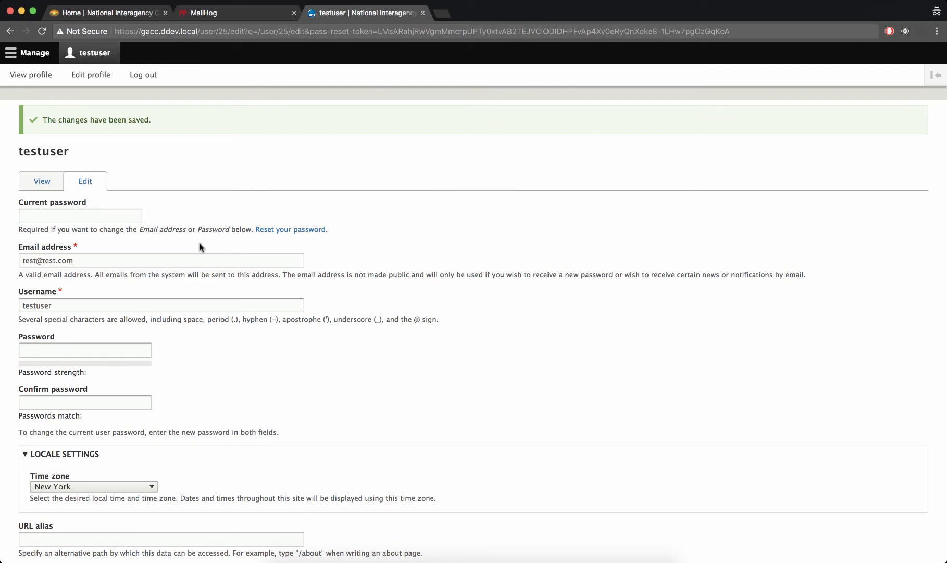
Step: Show the management options available to testuser, and log out of that account
left_click(32, 52)
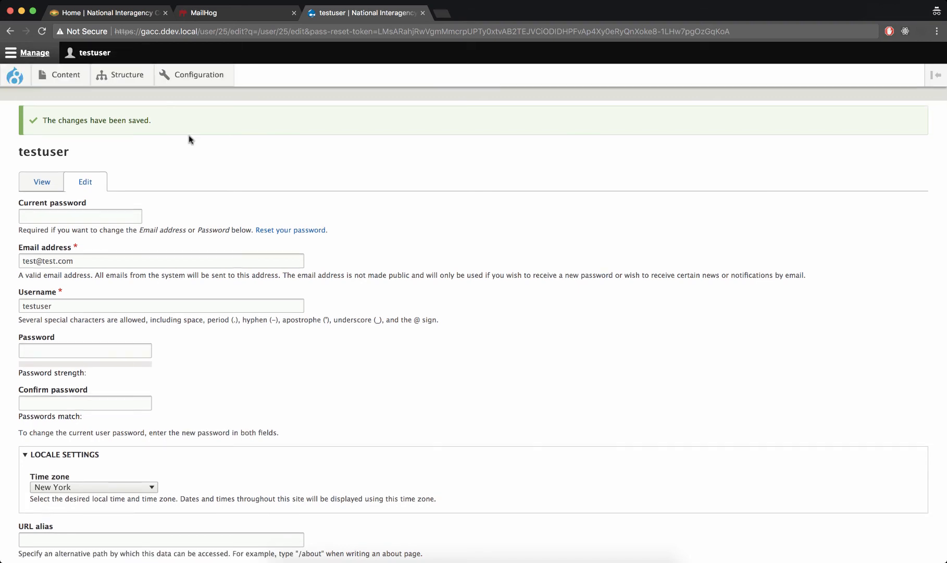
left_click(95, 53)
left_click(142, 74)
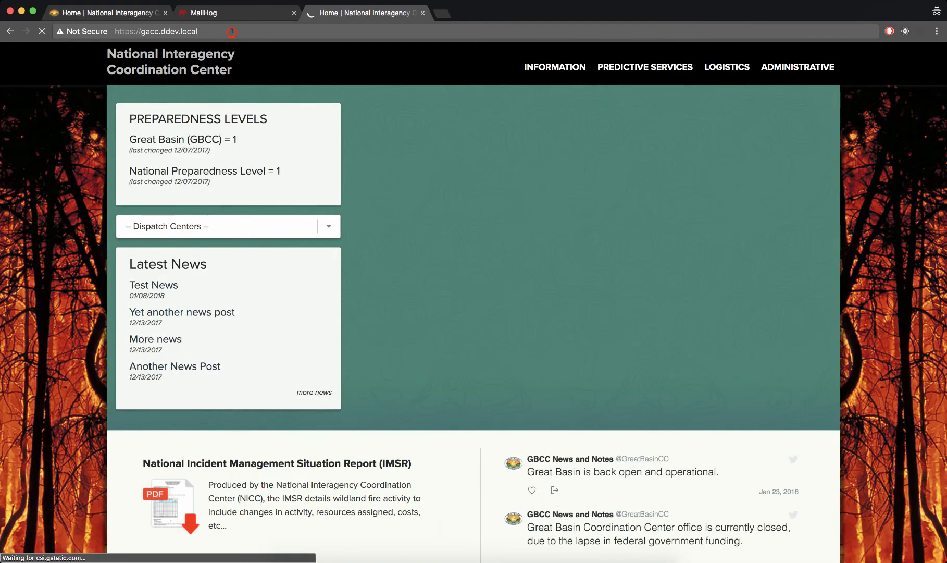
Step: Go to the site's /user/login page and log in as admin with the account password
left_click(232, 31)
key("Right")
type("/user/login")
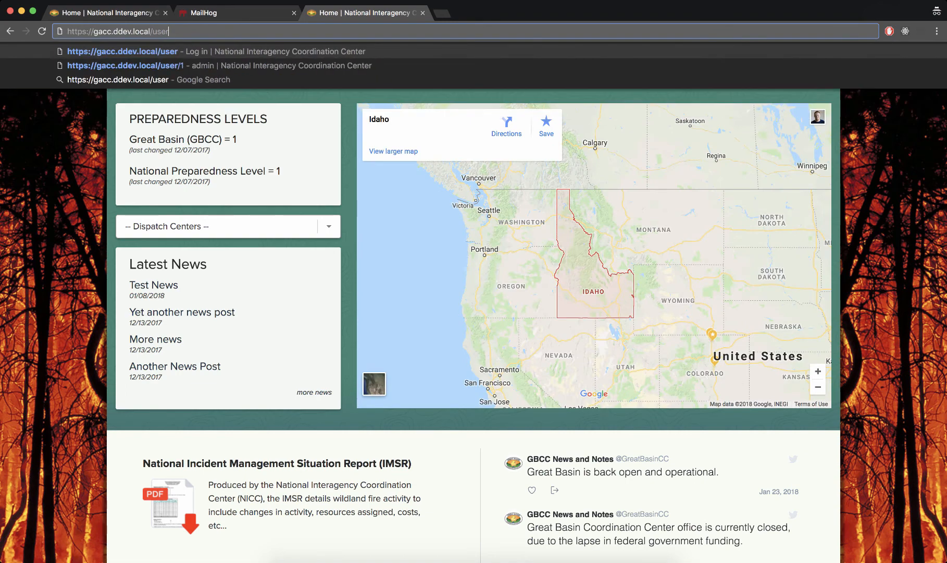
key("Return")
type("admin")
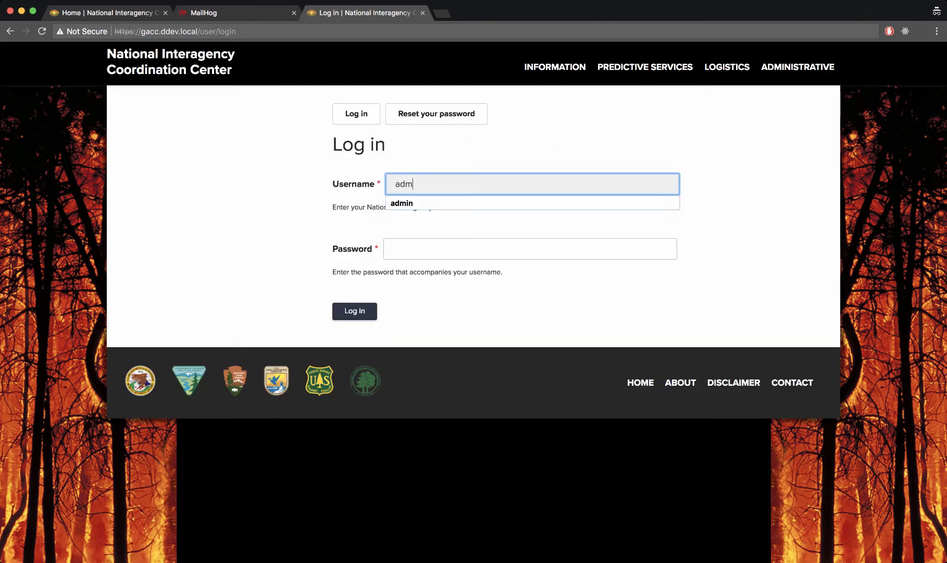
key("Tab")
key("super+v")
key("Return")
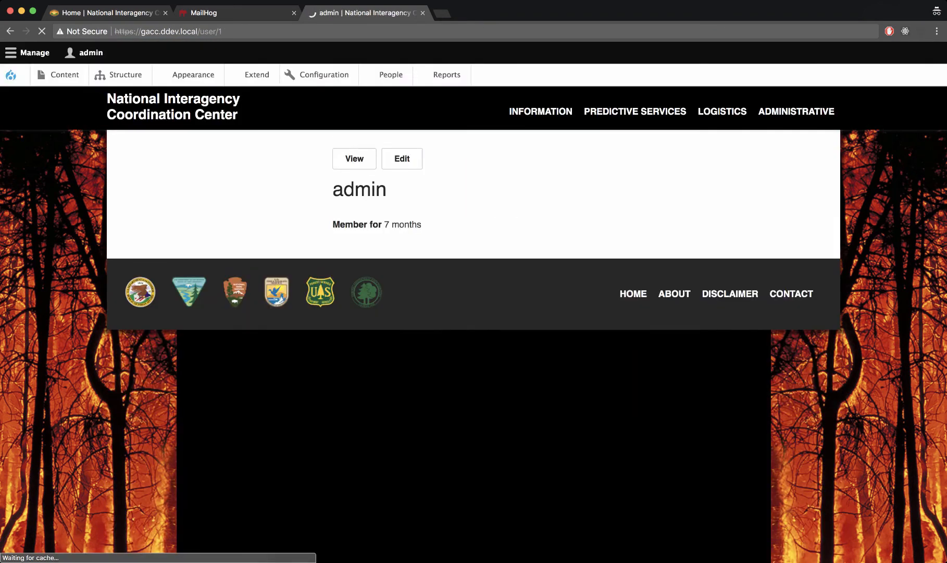
Step: Open the People administration page and look through the user accounts with their statuses and roles
left_click(34, 52)
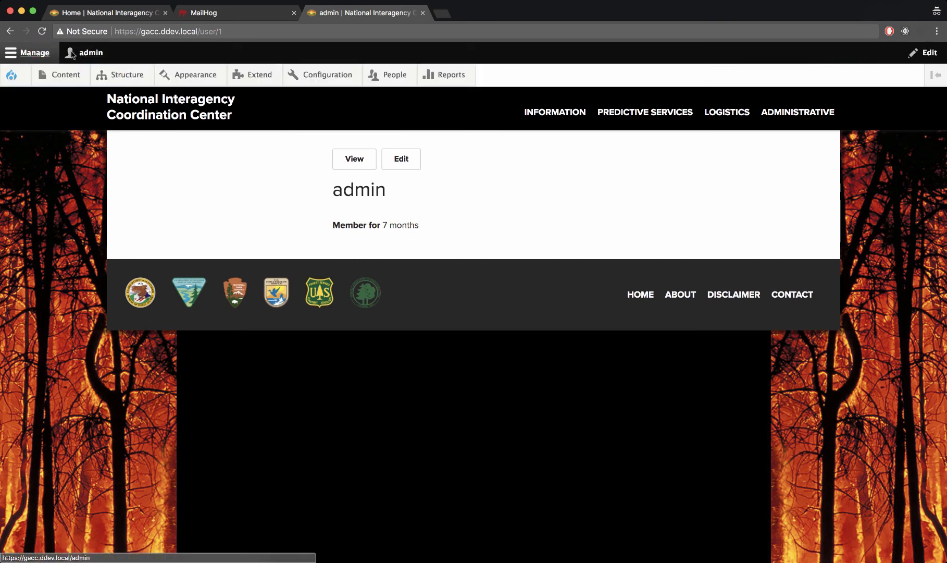
left_click(396, 76)
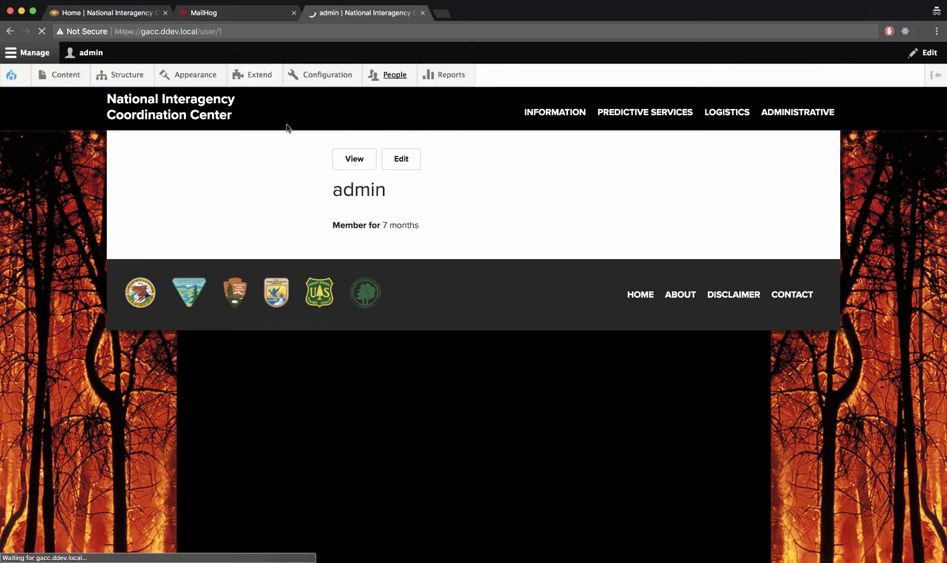
scroll(287, 127, "down", 5)
scroll(287, 127, "down", 6)
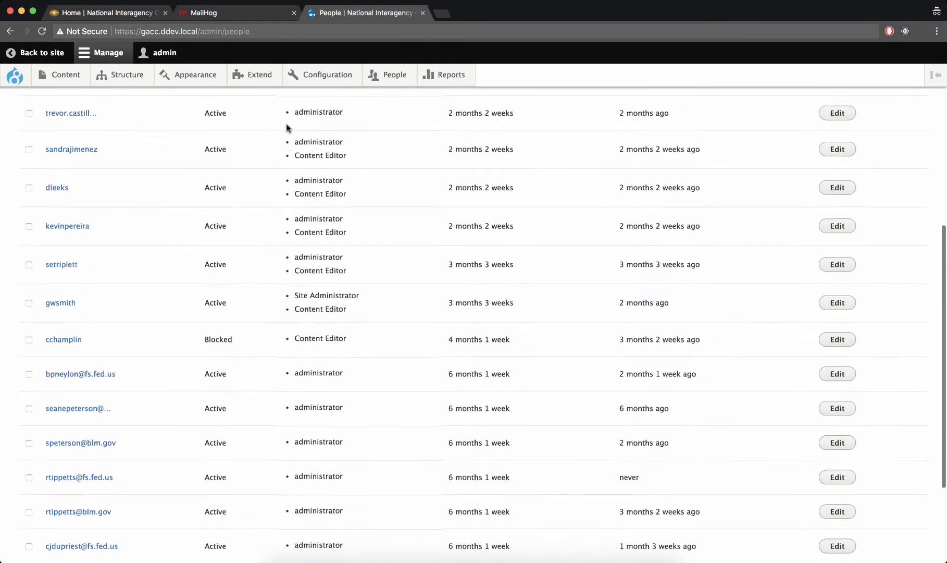
scroll(287, 127, "up", 8)
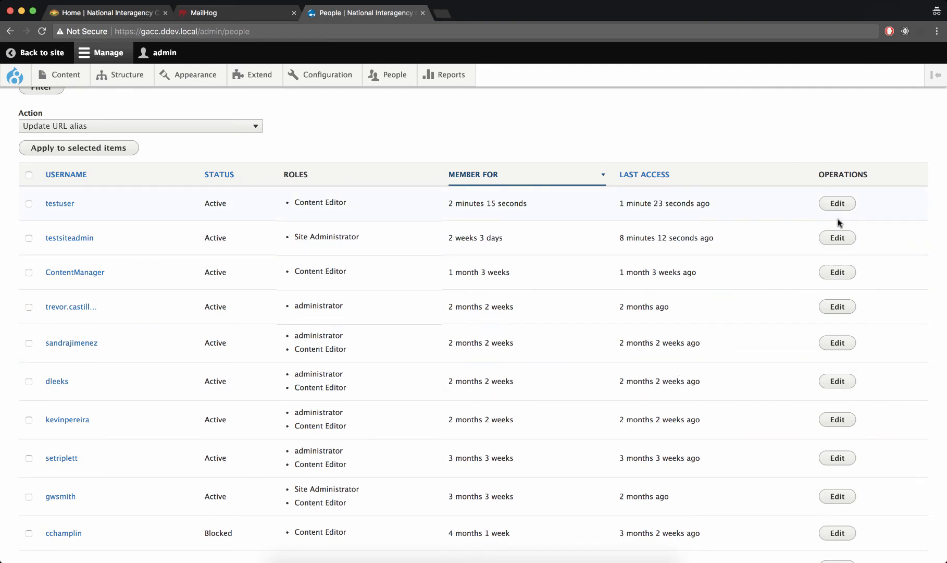
scroll(174, 227, "up", 3)
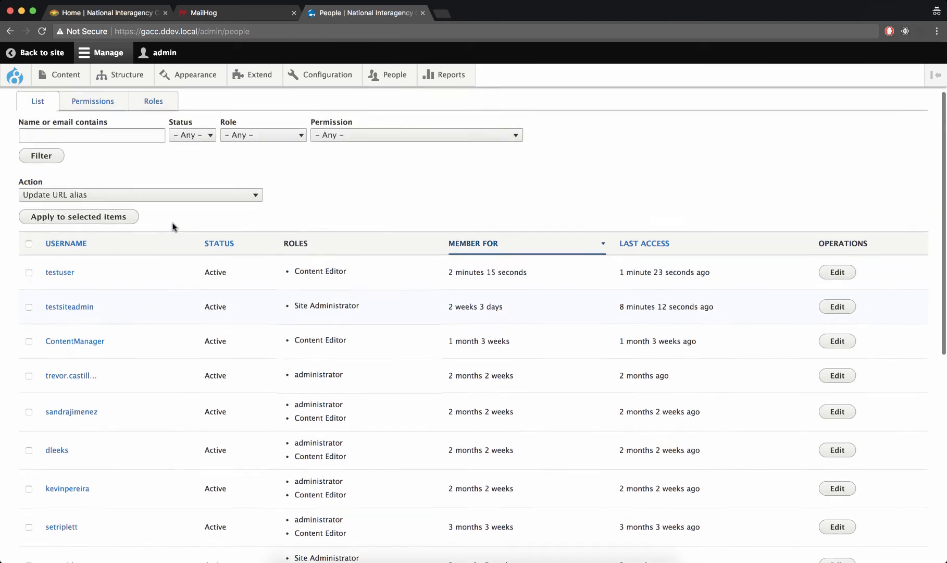
Step: Cancel the testuser account from the user list, deleting it and making its content belong to the Anonymous user
left_click(29, 273)
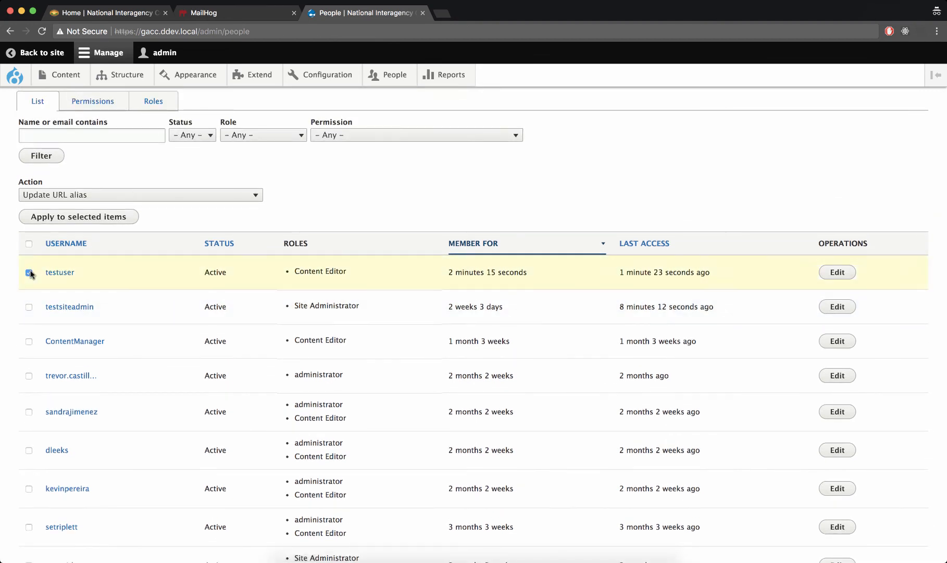
left_click(67, 195)
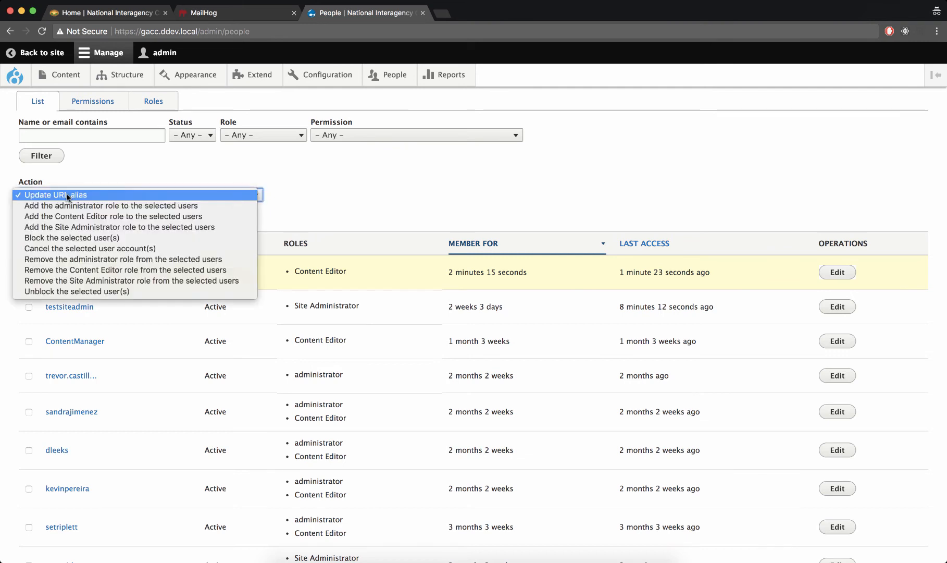
left_click(76, 248)
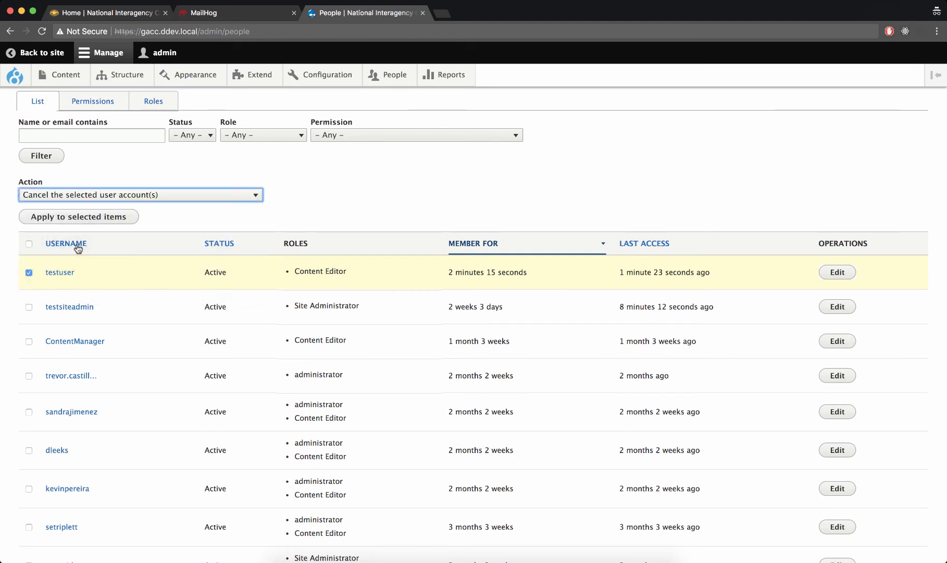
left_click(45, 221)
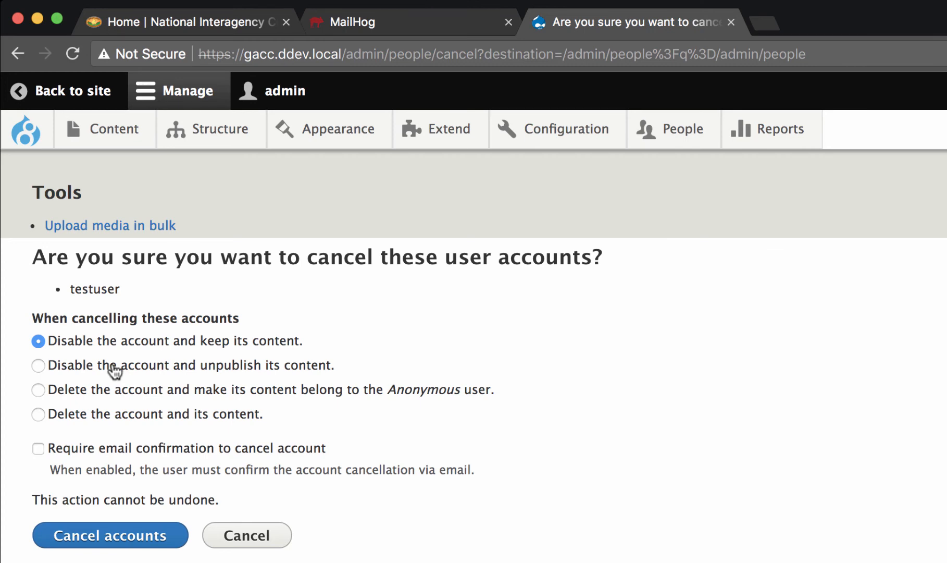
left_click(73, 397)
left_click(125, 543)
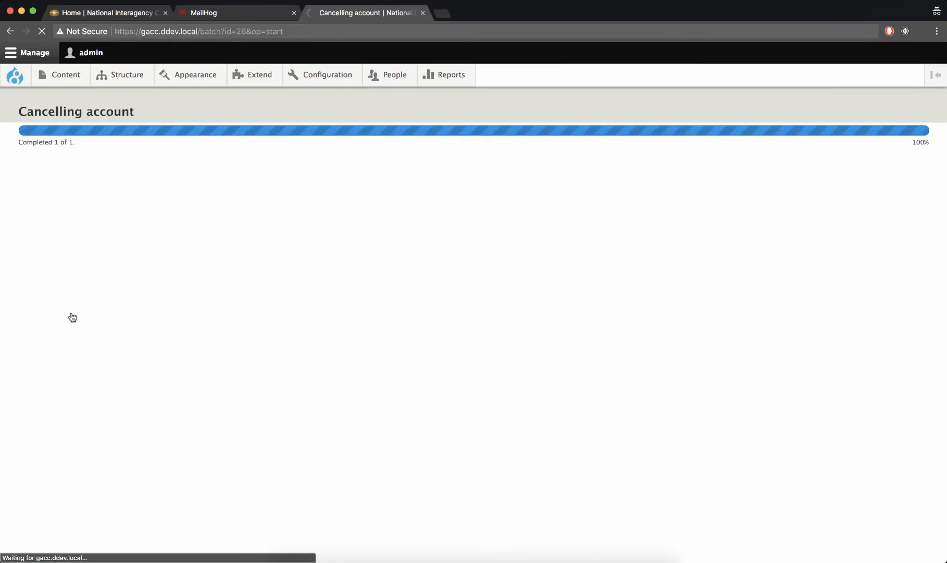
Step: Examine the People list and the choices offered by its Status, Role and Permission filters
scroll(112, 316, "down", 2)
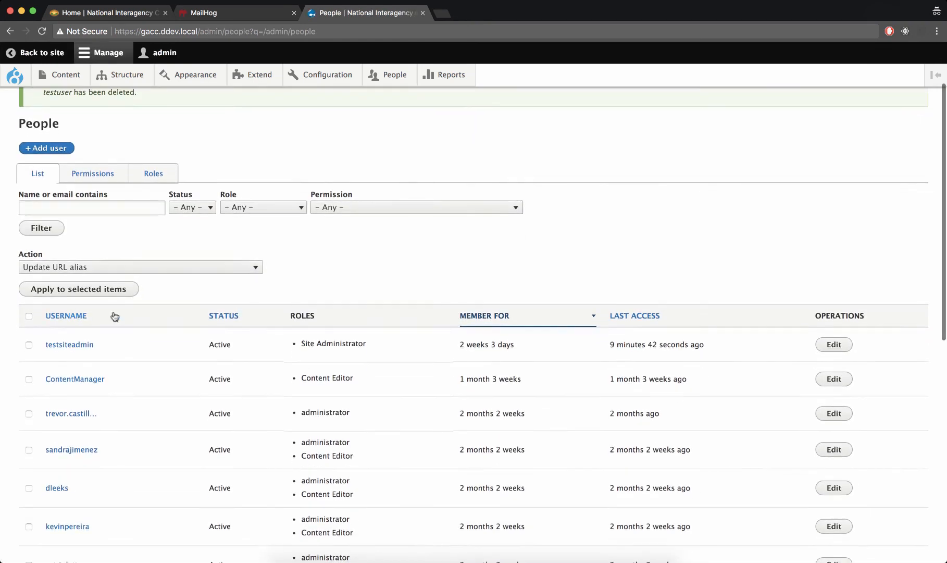
scroll(186, 345, "up", 1)
scroll(188, 346, "down", 3)
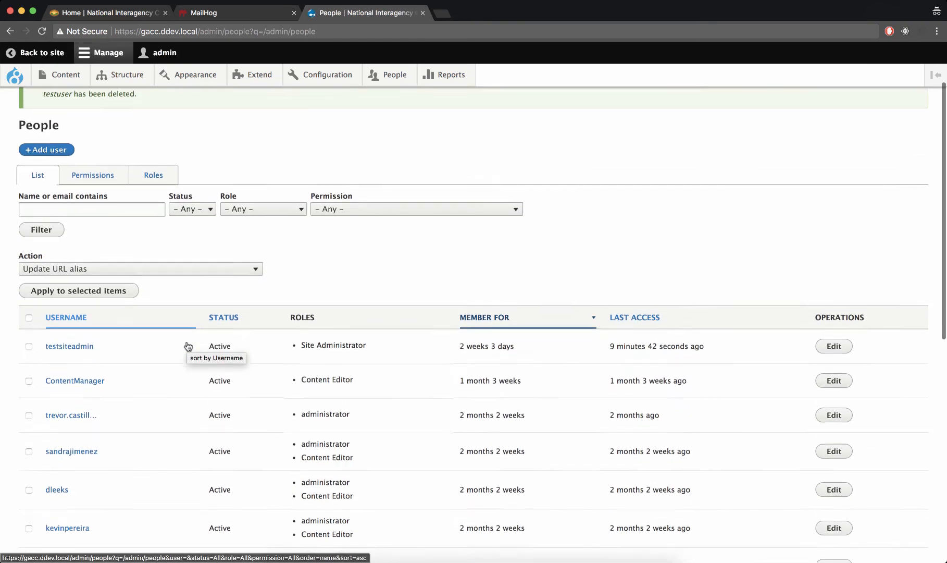
scroll(188, 346, "up", 4)
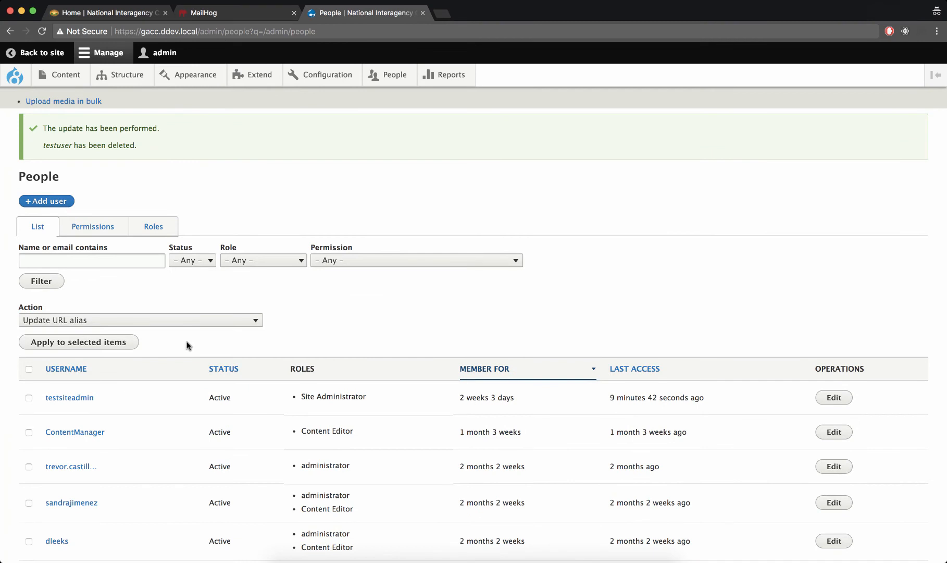
left_click(203, 266)
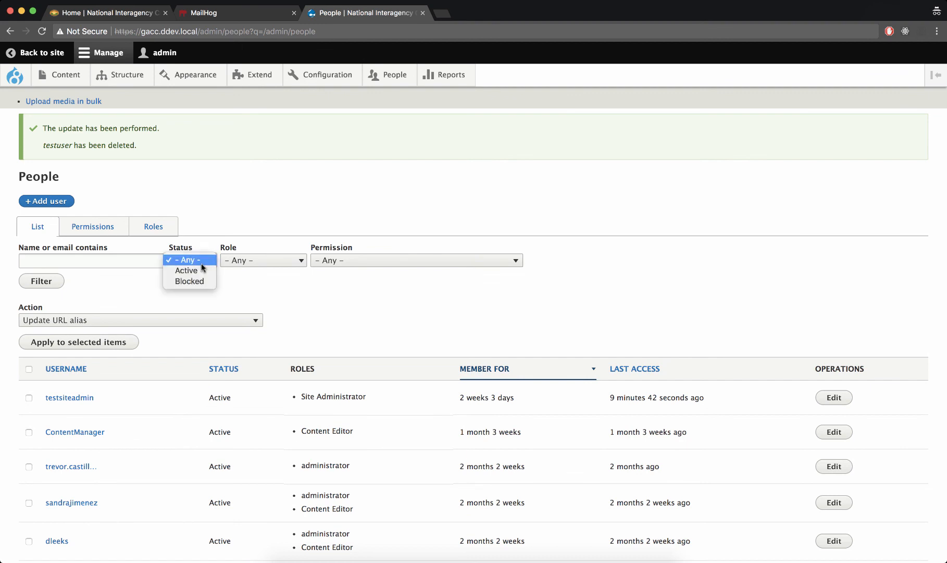
left_click(275, 254)
left_click(274, 254)
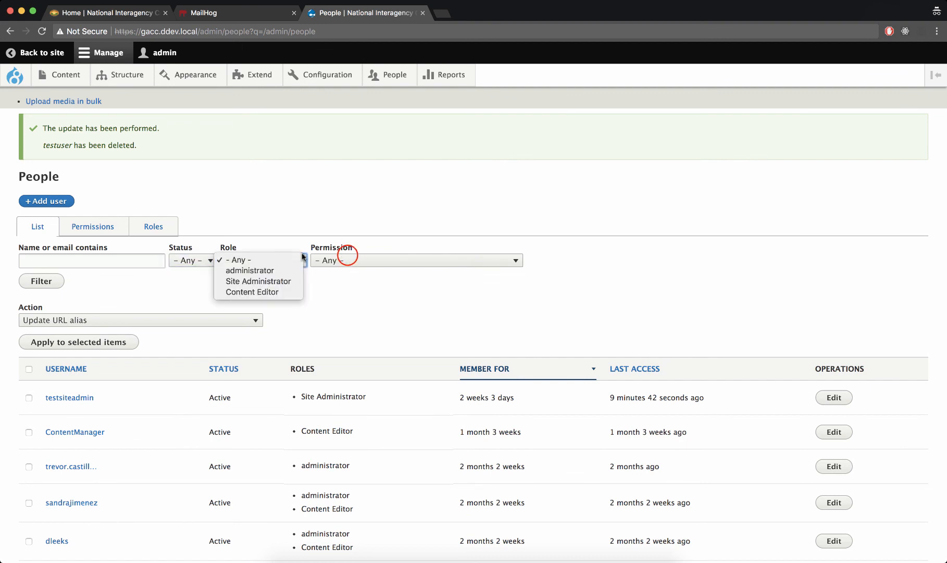
left_click(348, 256)
left_click(347, 256)
left_click(255, 286)
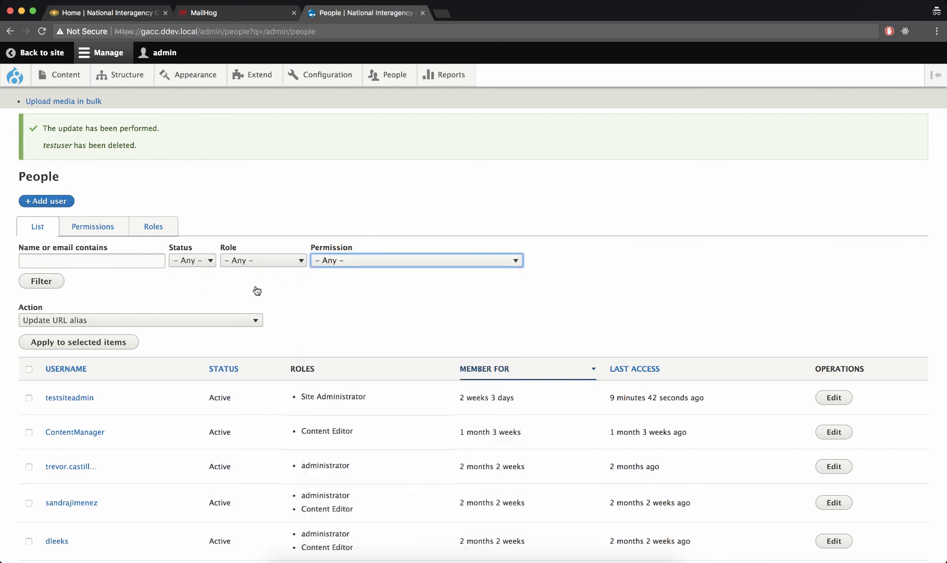
scroll(255, 289, "down", 5)
scroll(255, 289, "up", 6)
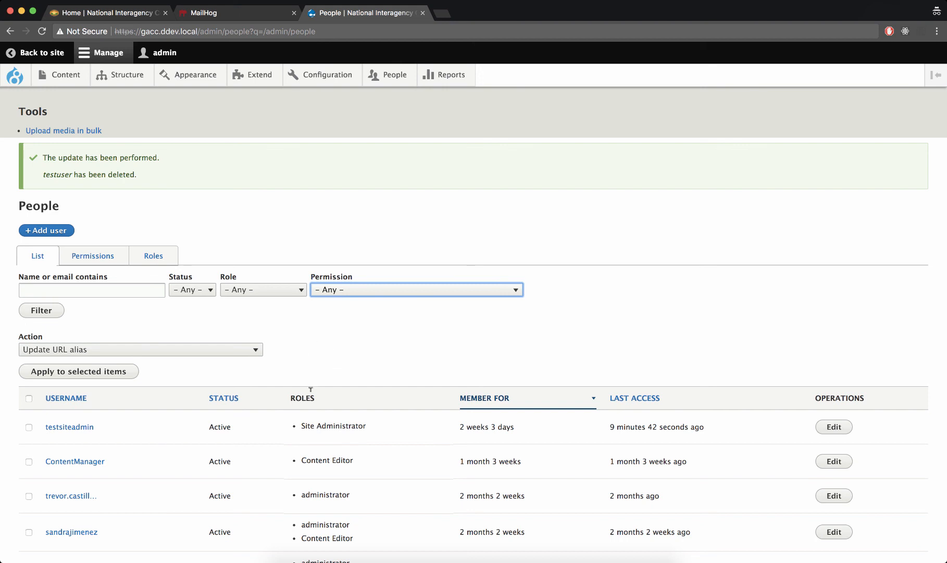
scroll(326, 349, "down", 1)
scroll(326, 348, "down", 2)
scroll(326, 349, "up", 3)
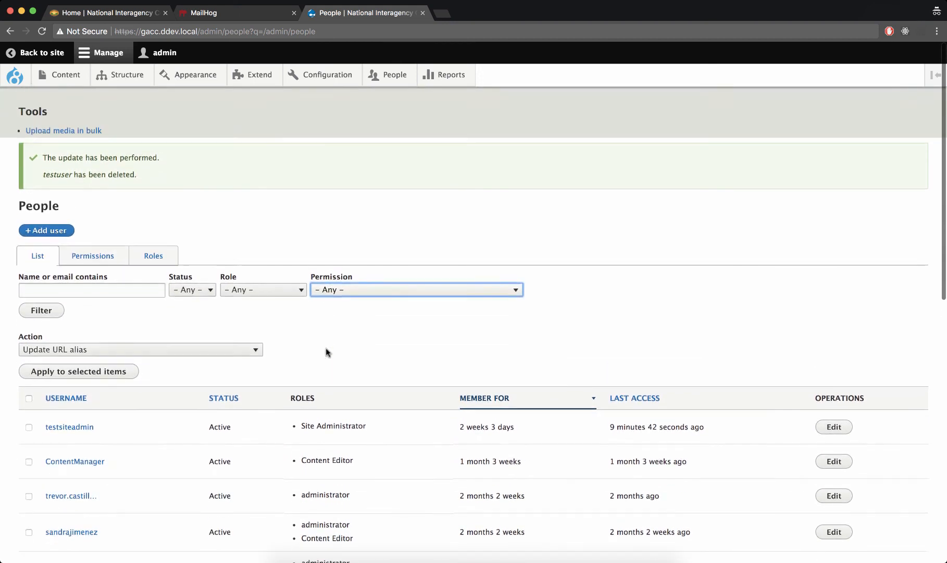